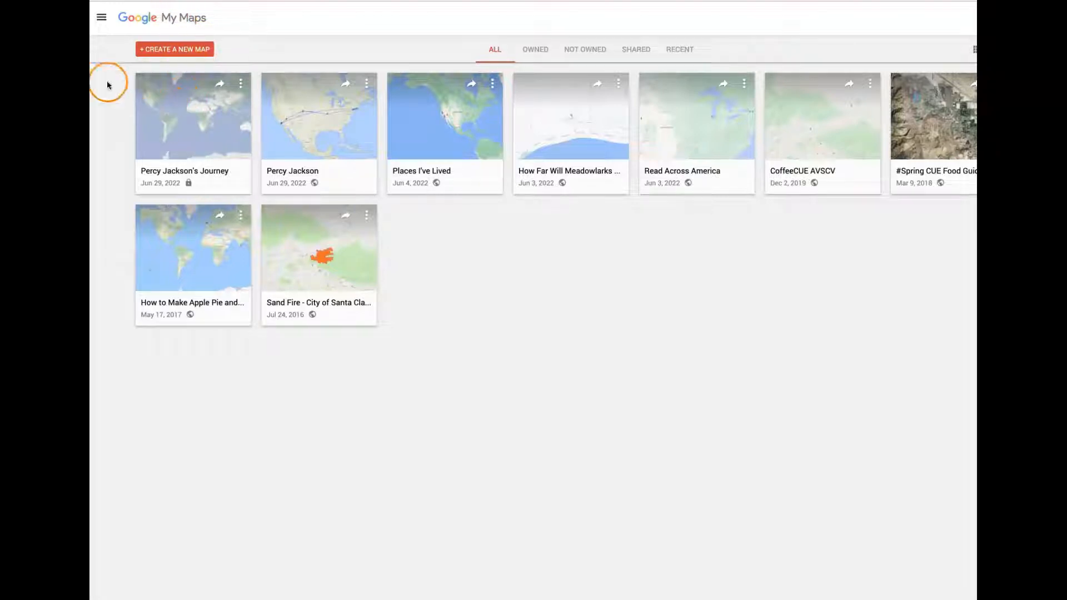
- Create a new map and title it "Percy Jackson", leaving the description empty
{"action": "left_click", "coordinate": [175, 49]}
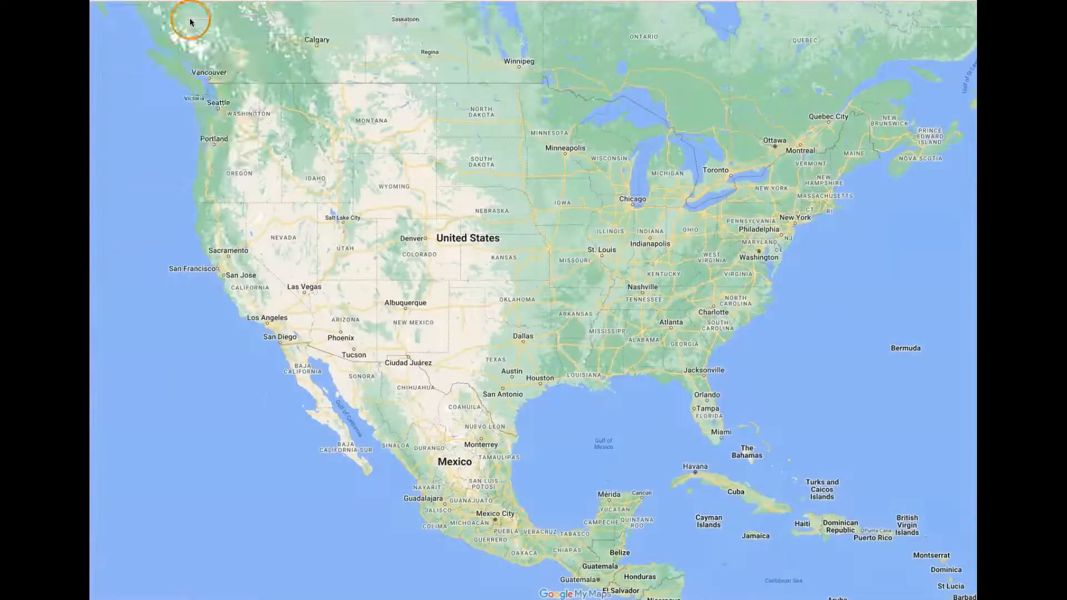
{"action": "left_click", "coordinate": [149, 31]}
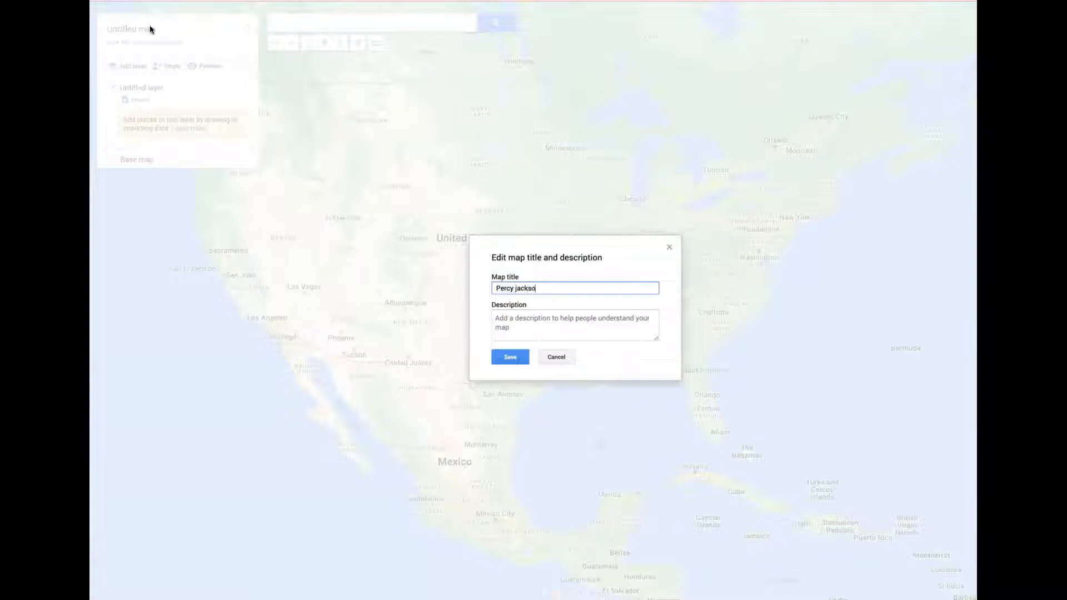
{"action": "left_click", "coordinate": [515, 288]}
{"action": "key", "text": "BackSpace"}
{"action": "type", "text": "J"}
{"action": "left_click", "coordinate": [516, 324]}
{"action": "left_click", "coordinate": [500, 357]}
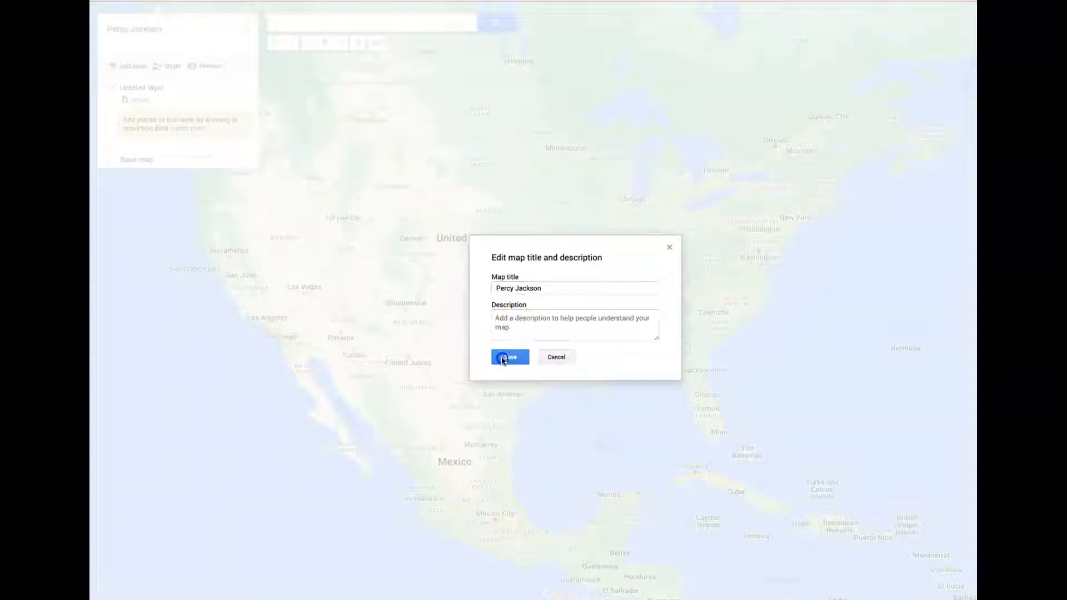
- Try several base map styles, including satellite and Simple Atlas, and set the base map to the terrain style
{"action": "left_click", "coordinate": [113, 160]}
{"action": "left_click", "coordinate": [179, 192]}
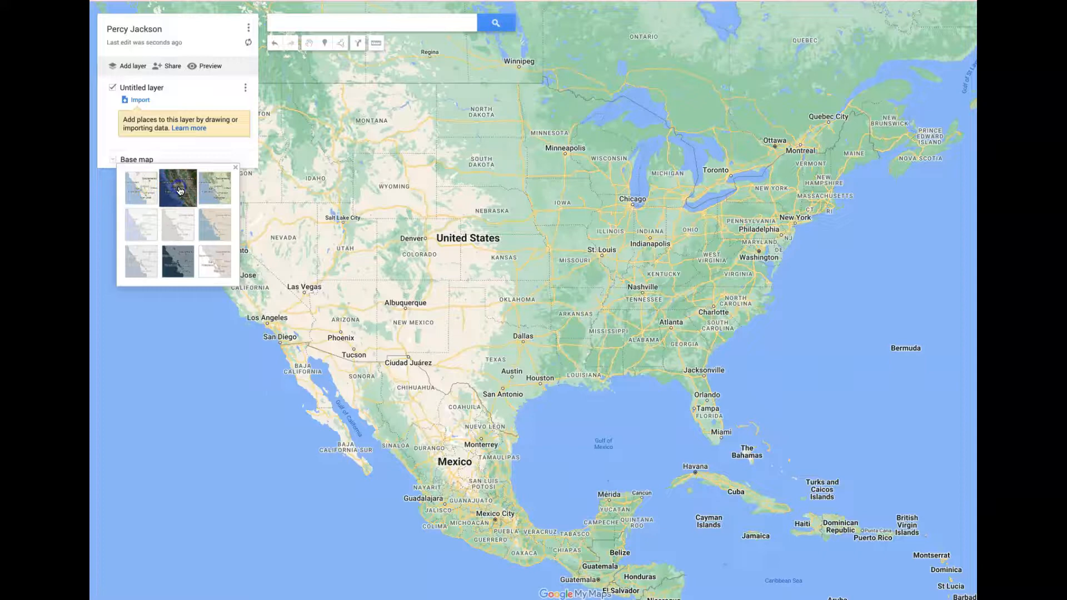
{"action": "left_click", "coordinate": [221, 192]}
{"action": "left_click", "coordinate": [222, 223]}
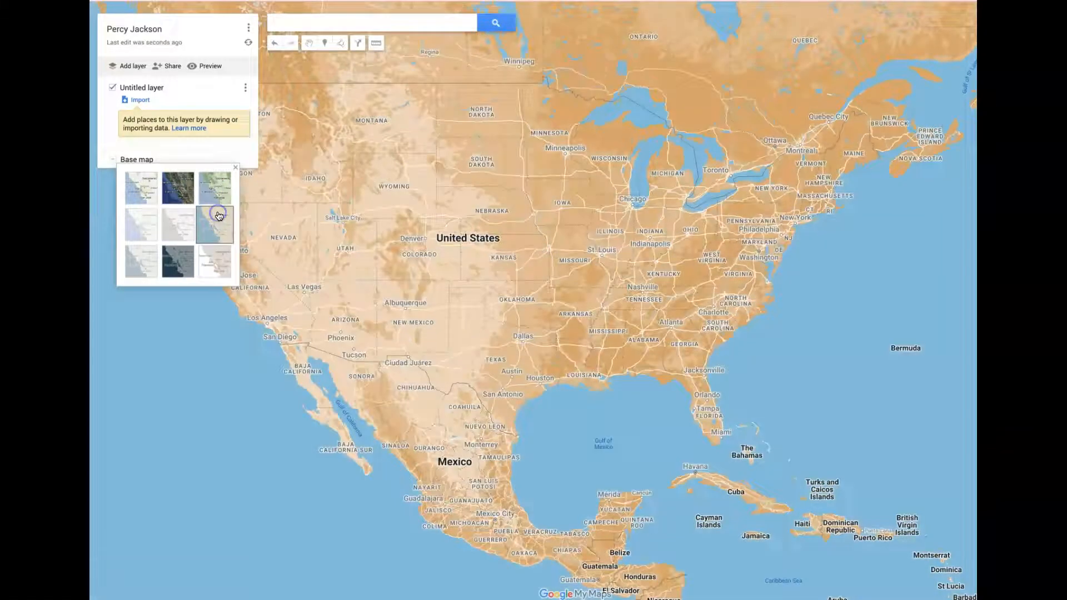
{"action": "left_click", "coordinate": [216, 199]}
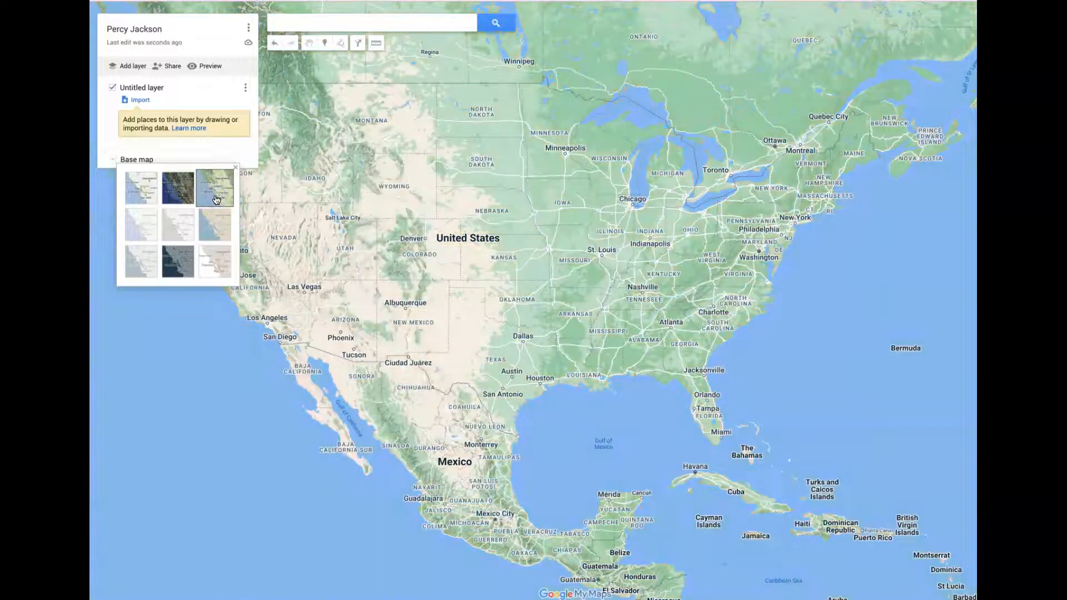
{"action": "left_click", "coordinate": [185, 100]}
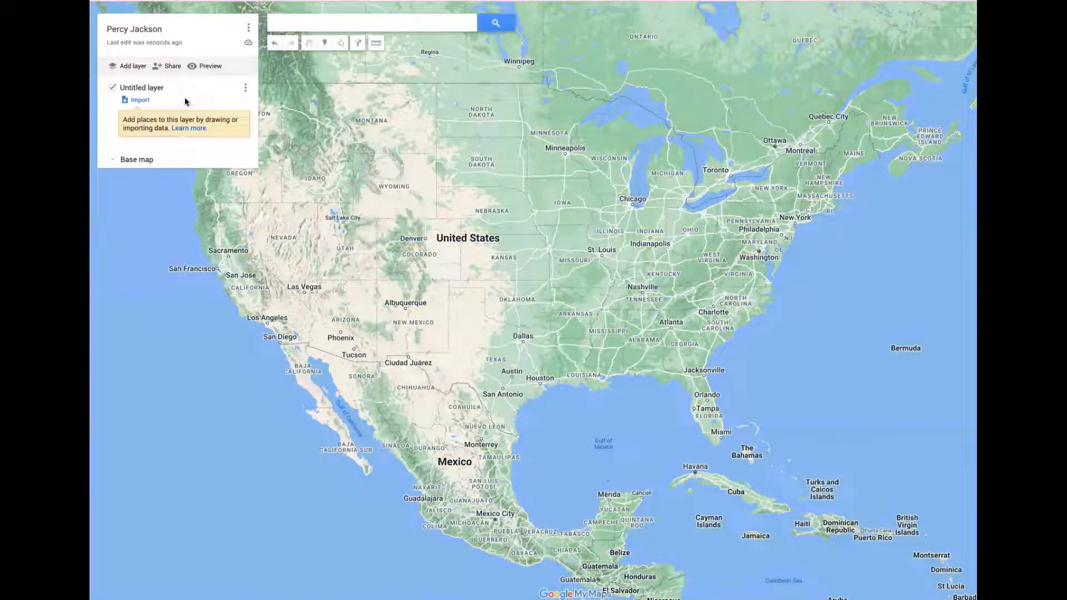
- Search for the Metropolitan Museum of Art on 5th Avenue, New York, and add it to the map
{"action": "left_click", "coordinate": [315, 21]}
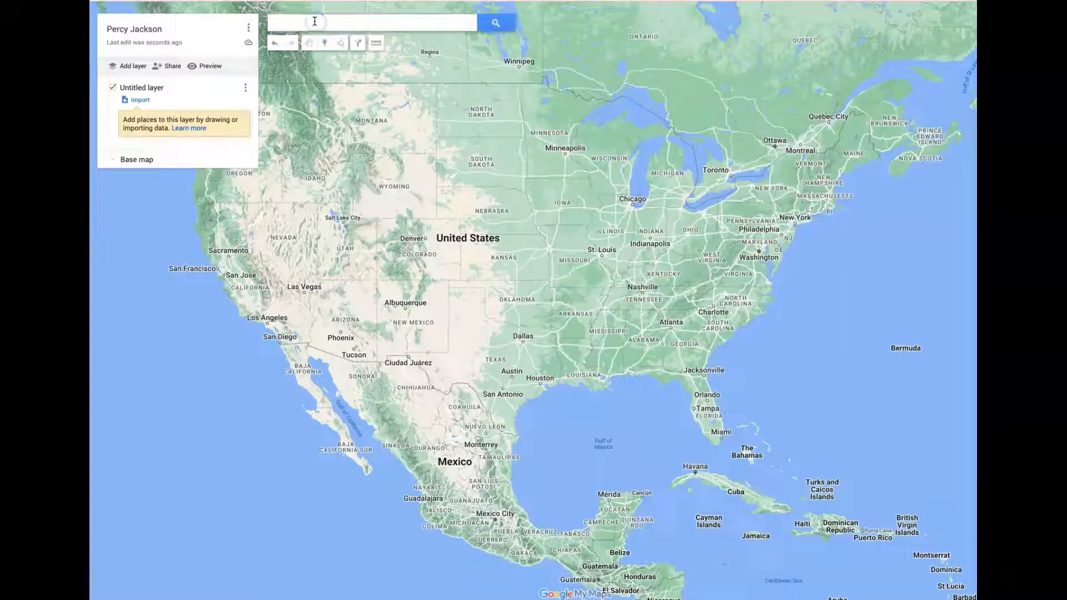
{"action": "type", "text": "Metropol"}
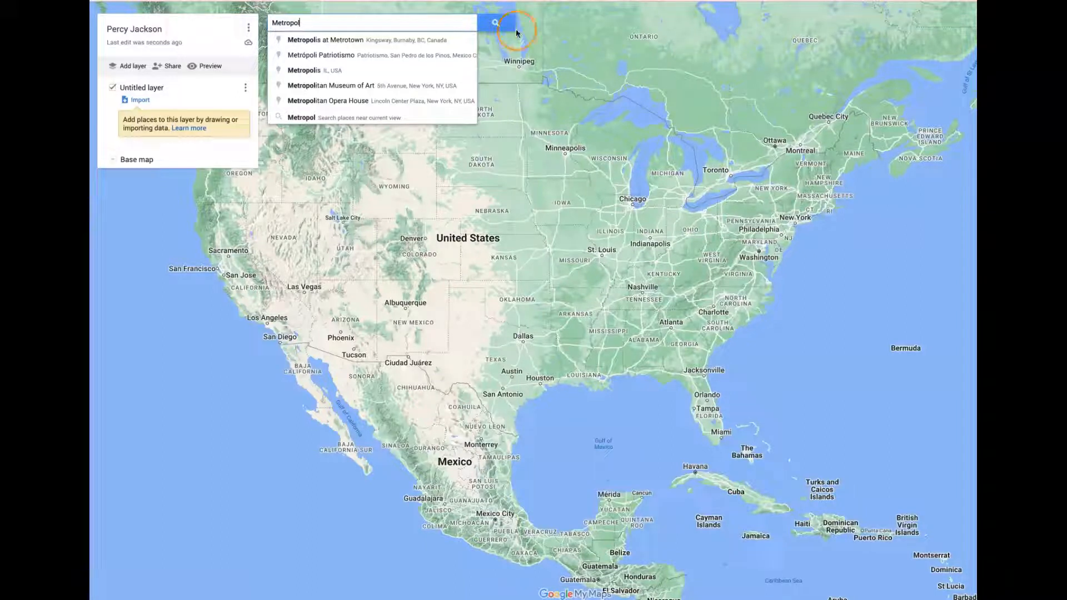
{"action": "left_click", "coordinate": [443, 93]}
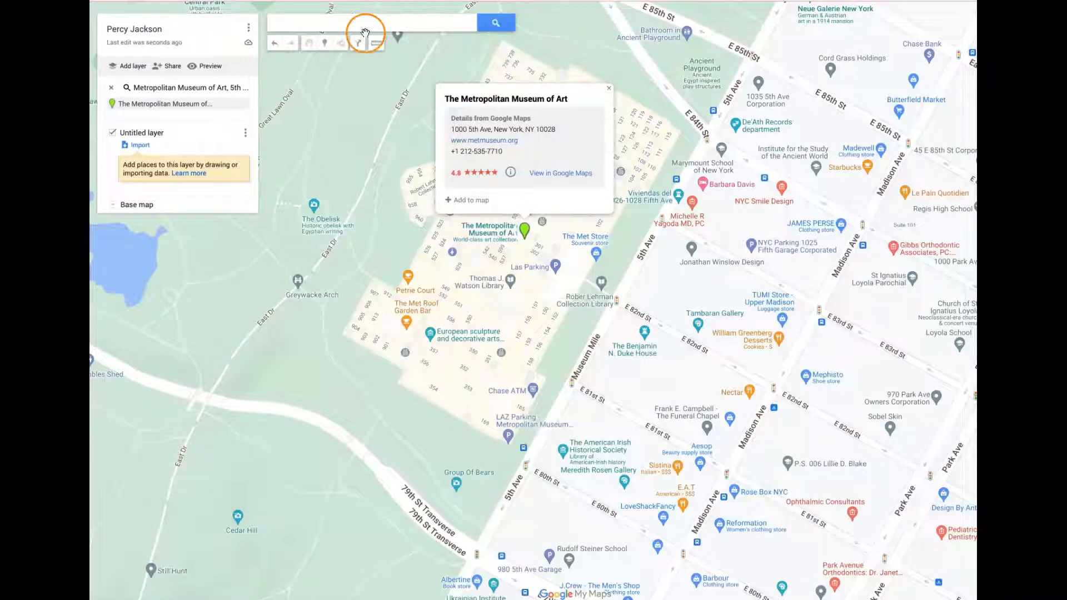
{"action": "left_click", "coordinate": [460, 201]}
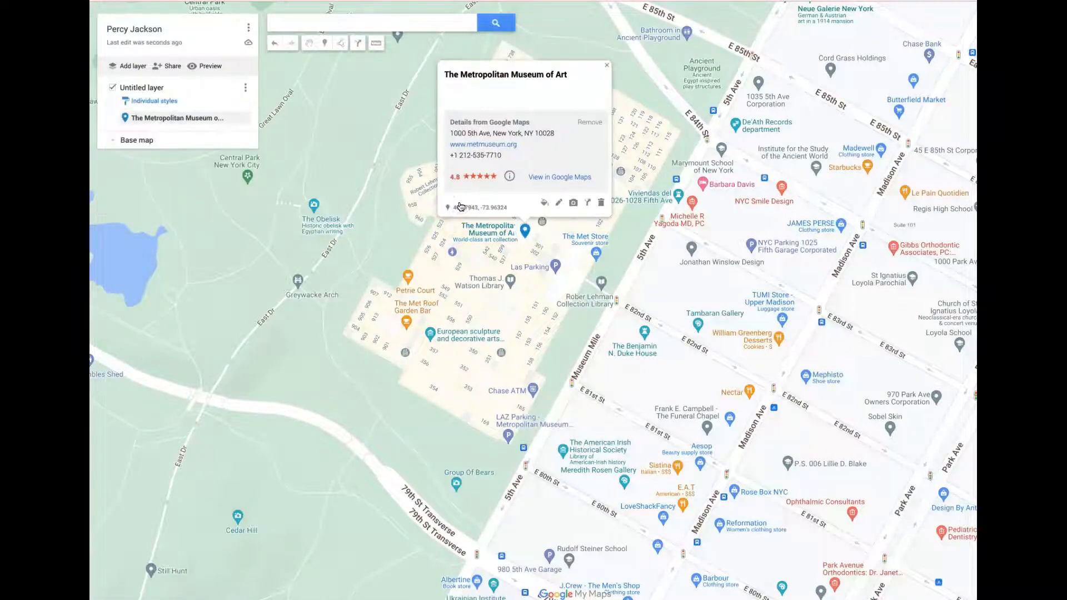
- Change the museum marker's icon to the star shape and its color to dark green
{"action": "left_click", "coordinate": [544, 203]}
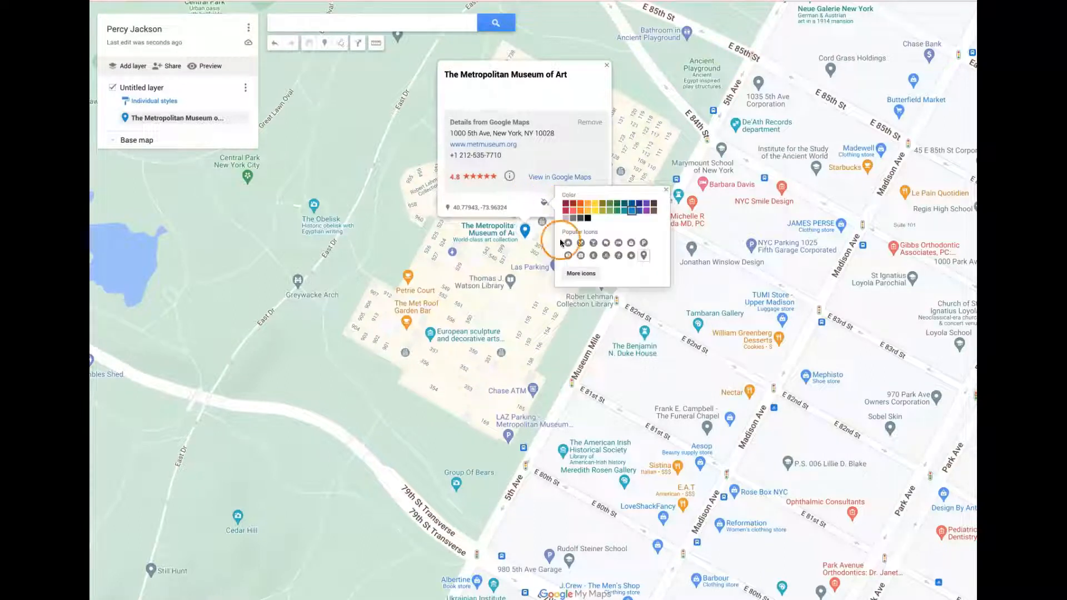
{"action": "left_click", "coordinate": [582, 274]}
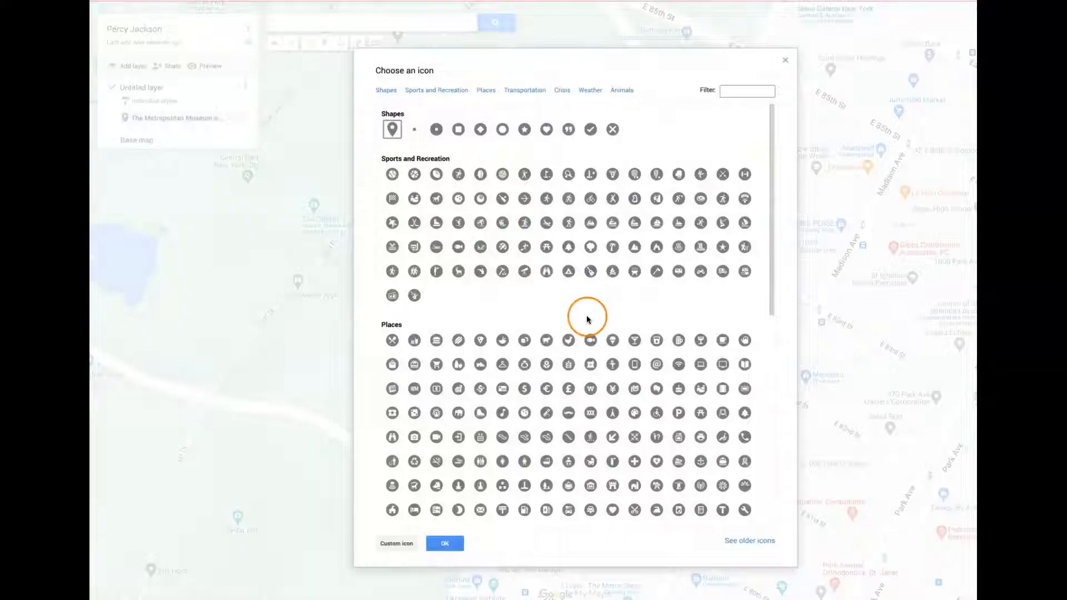
{"action": "scroll", "coordinate": [585, 317], "scroll_direction": "down", "scroll_amount": 4}
{"action": "scroll", "coordinate": [585, 321], "scroll_direction": "down", "scroll_amount": 4}
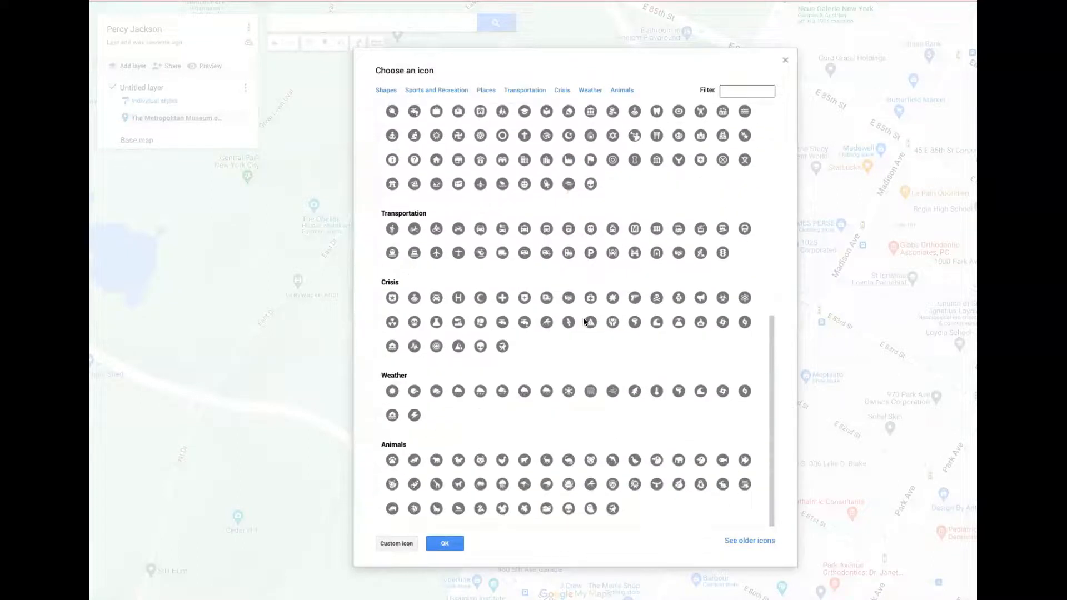
{"action": "scroll", "coordinate": [585, 321], "scroll_direction": "up", "scroll_amount": 8}
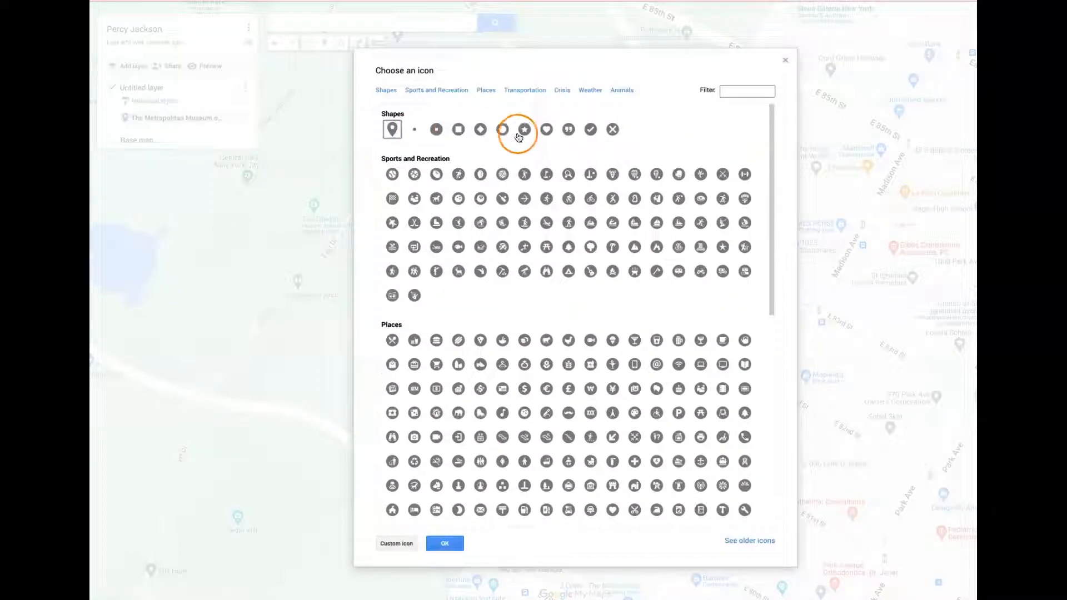
{"action": "left_click", "coordinate": [526, 131]}
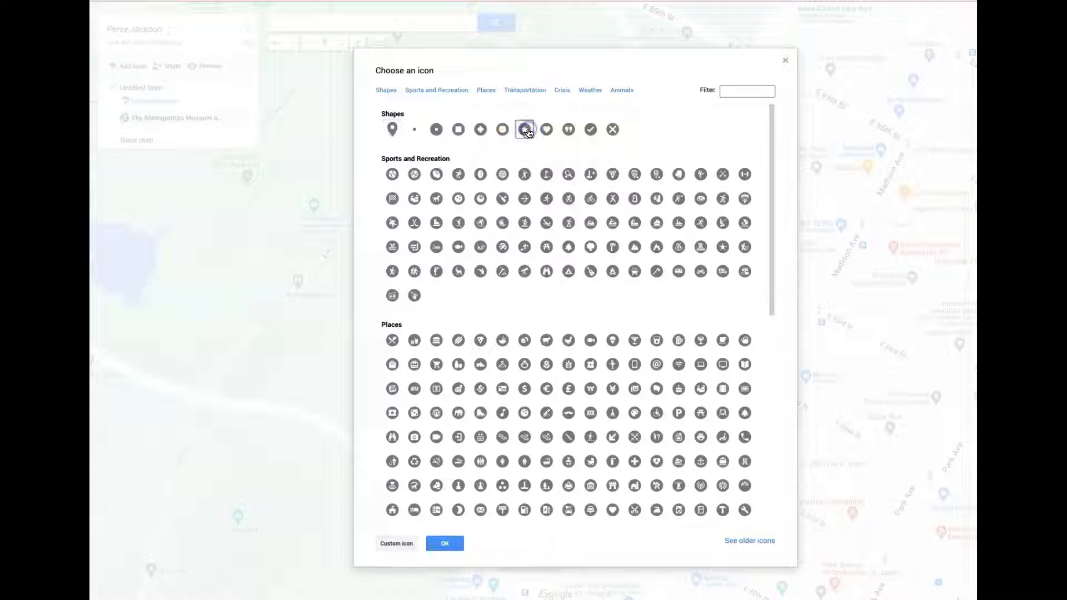
{"action": "left_click", "coordinate": [445, 545]}
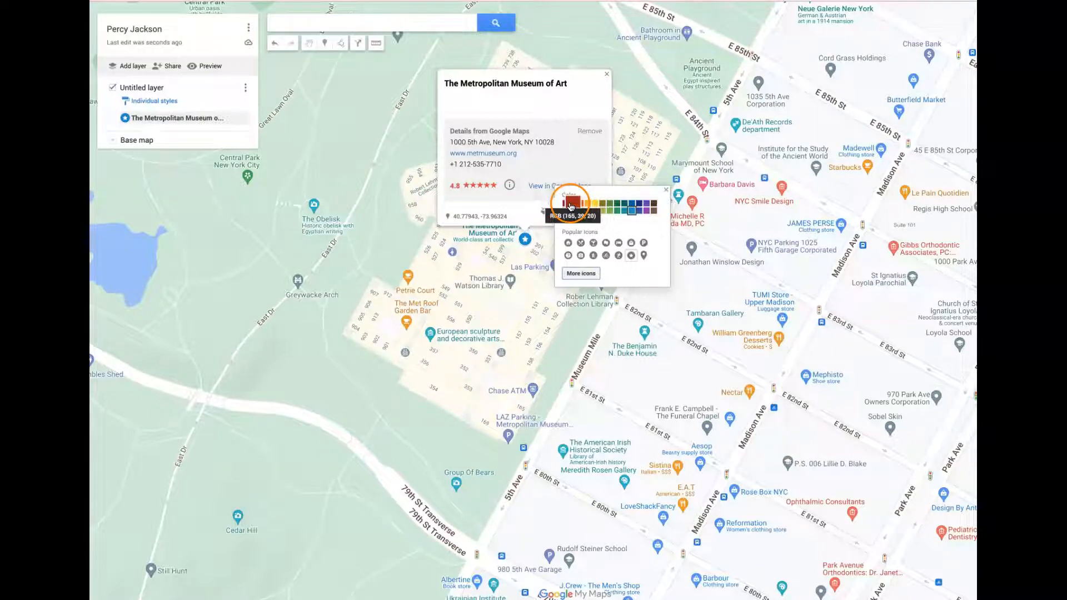
{"action": "left_click", "coordinate": [619, 206]}
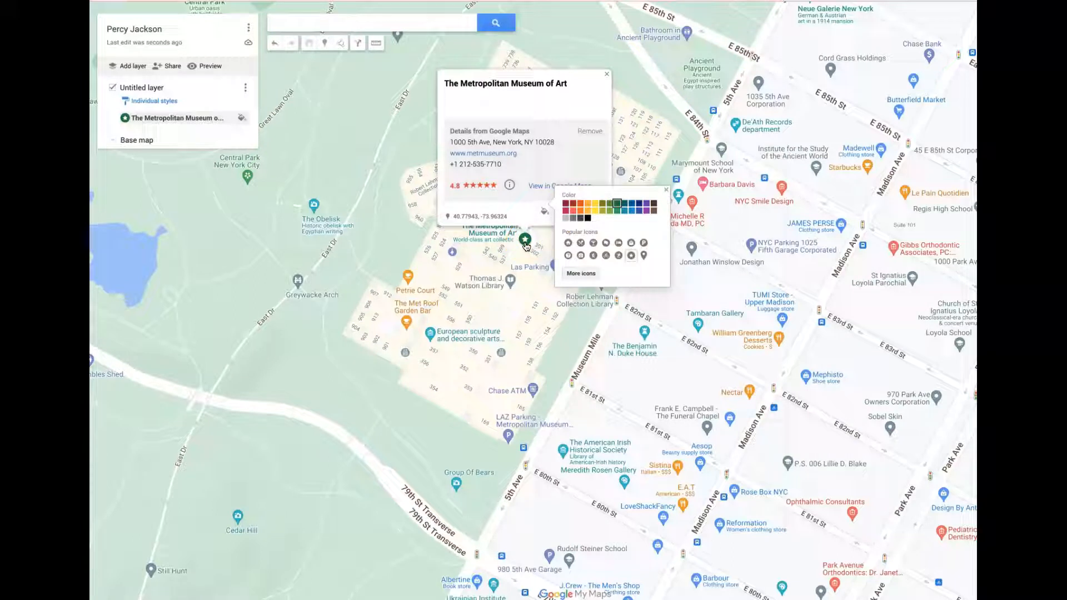
{"action": "left_click", "coordinate": [667, 190]}
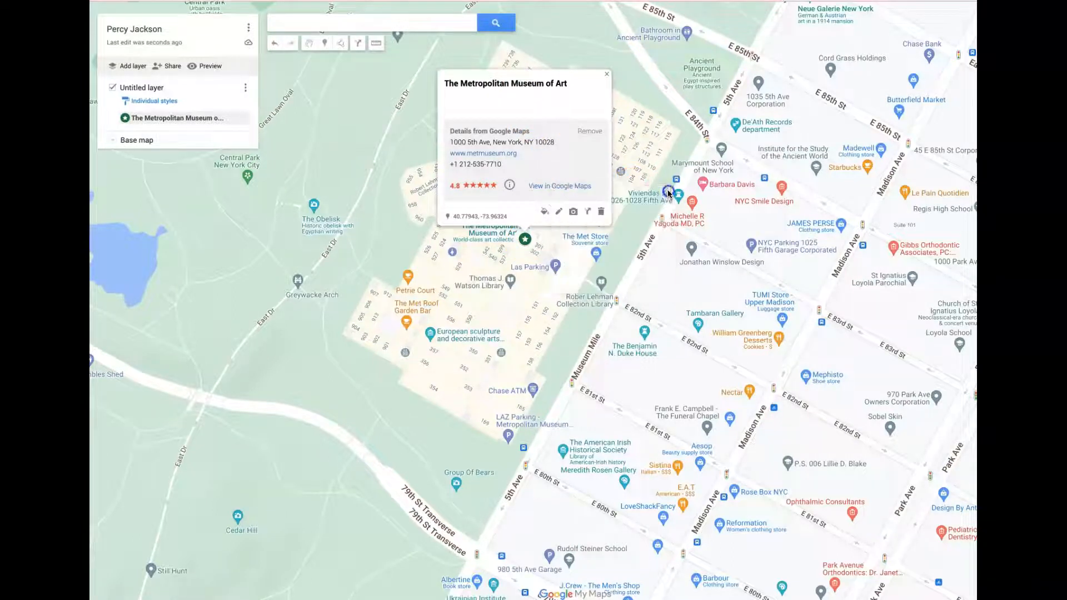
- Add the description "Our story begins here." to the museum marker and preview the map in view-only mode
{"action": "left_click", "coordinate": [559, 211]}
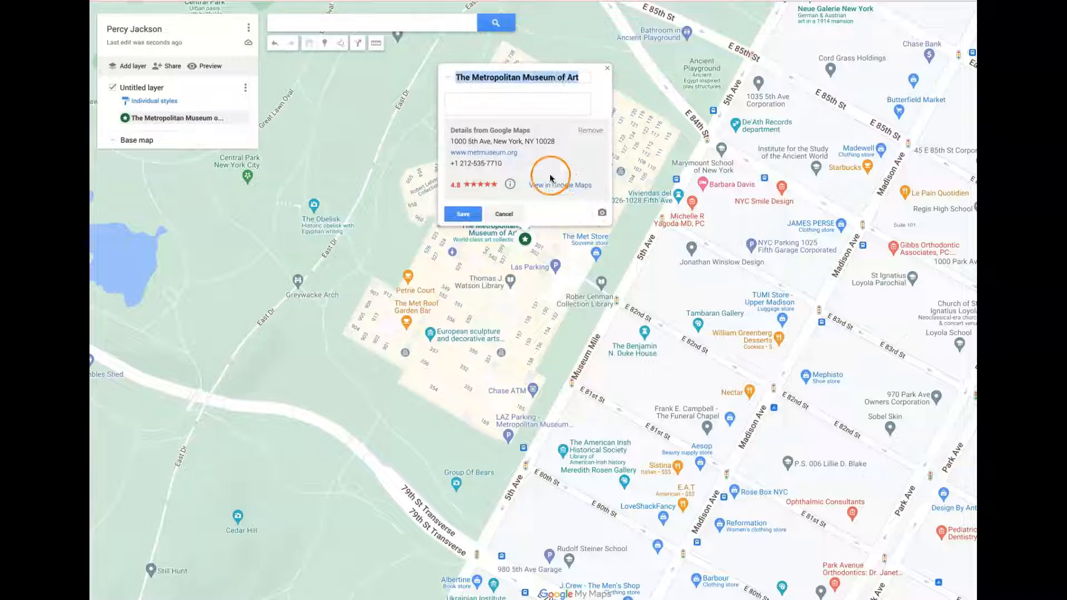
{"action": "left_click", "coordinate": [540, 97]}
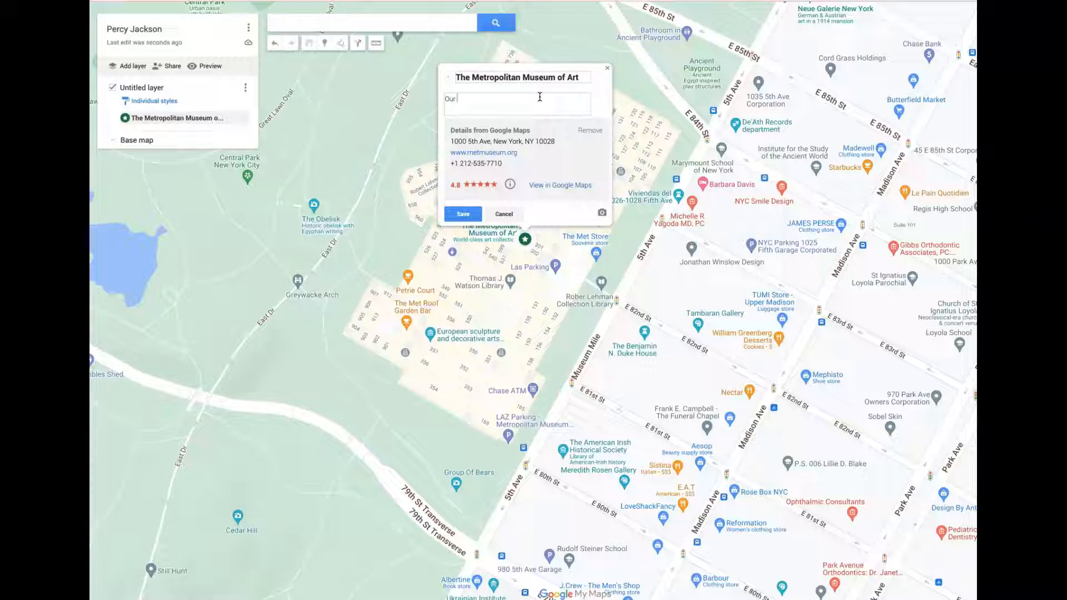
{"action": "type", "text": "Our sta"}
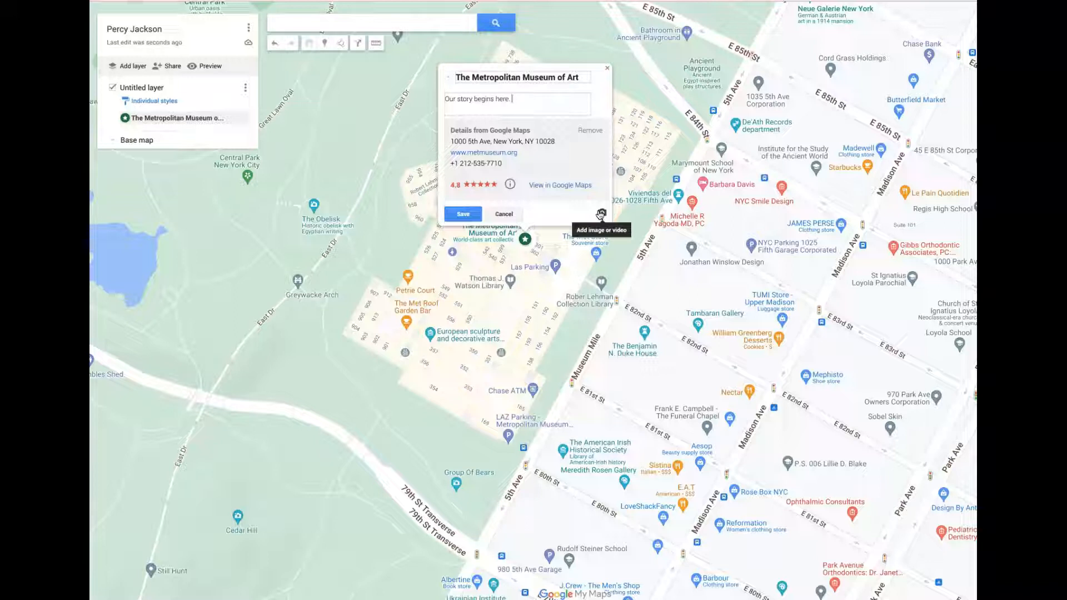
{"action": "left_click", "coordinate": [460, 215]}
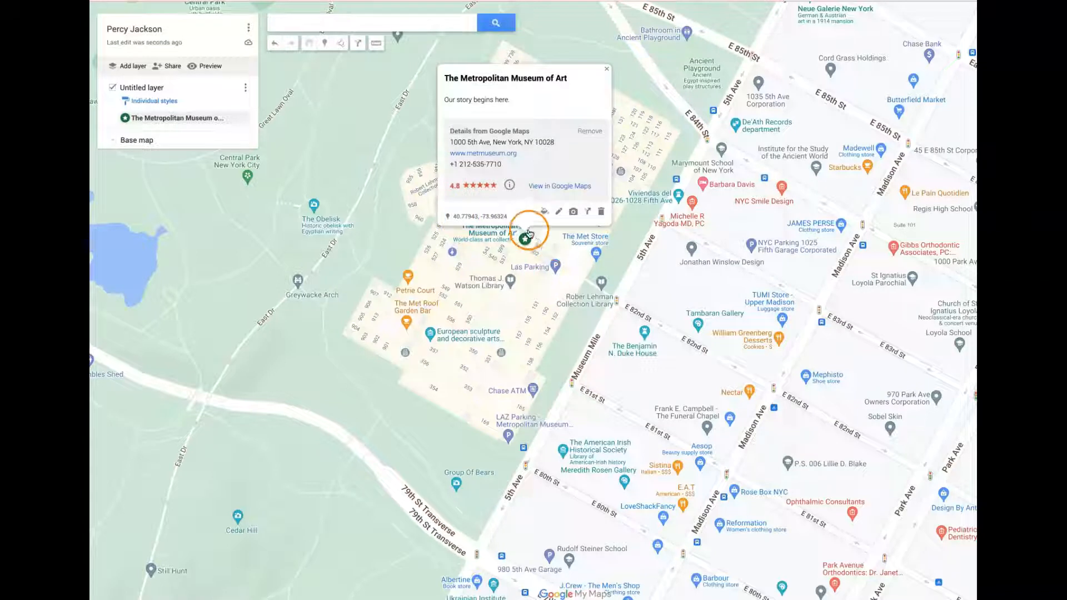
{"action": "left_click", "coordinate": [201, 66]}
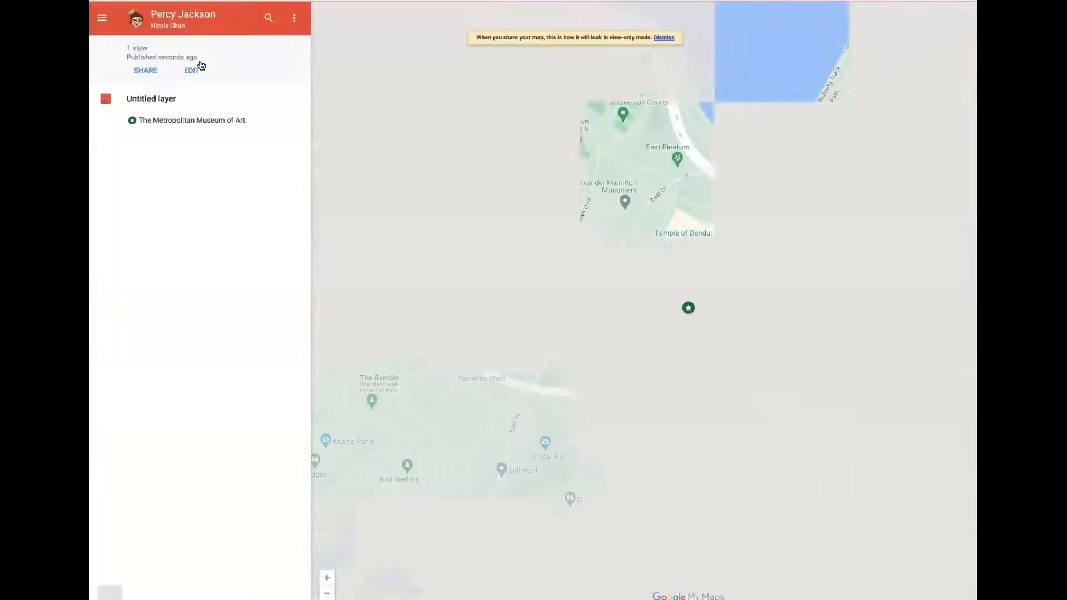
{"action": "left_click", "coordinate": [146, 121]}
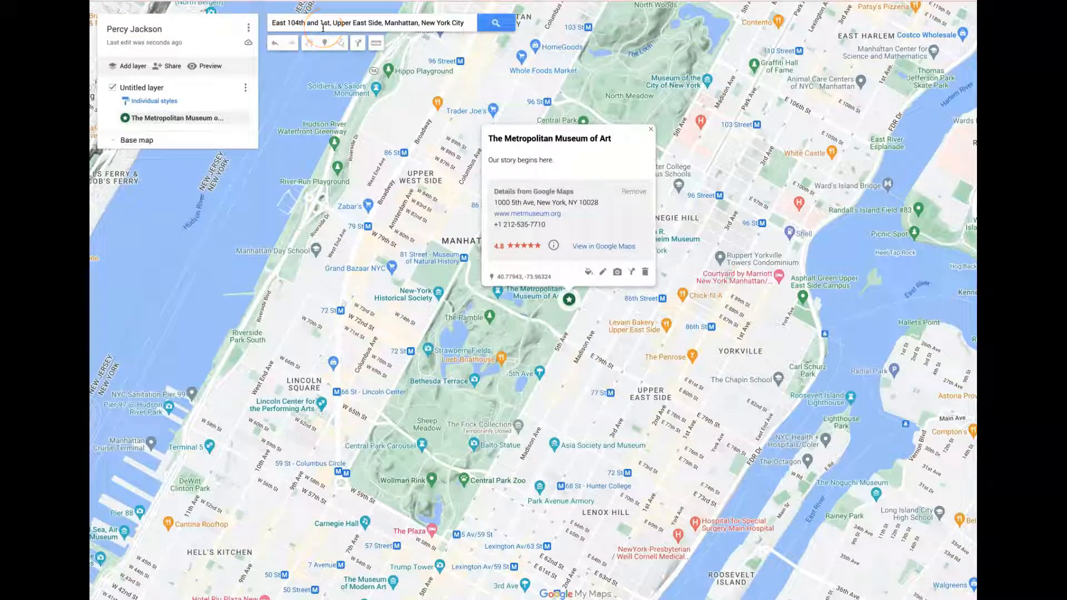
- Search for "East 104th and 1st, Upper East Side, Manhattan, New York City" and add the intersection to the map
{"action": "left_click", "coordinate": [494, 32]}
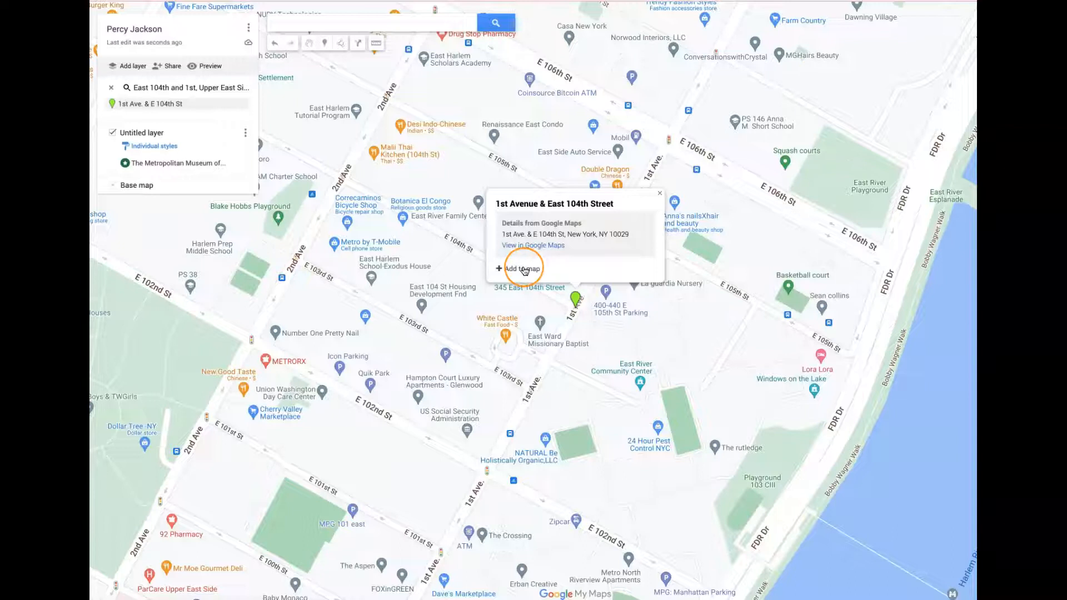
{"action": "left_click", "coordinate": [524, 270]}
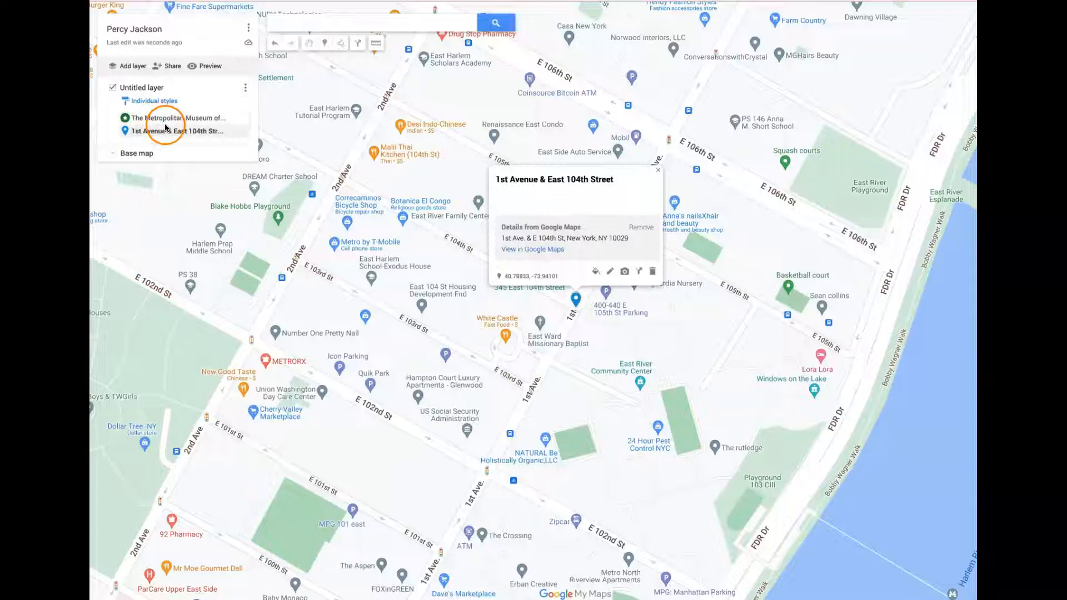
- Draw a straight line from the Metropolitan Museum of Art marker to the 1st Avenue & East 104th Street marker
{"action": "key", "text": "minus"}
{"action": "key", "text": "minus"}
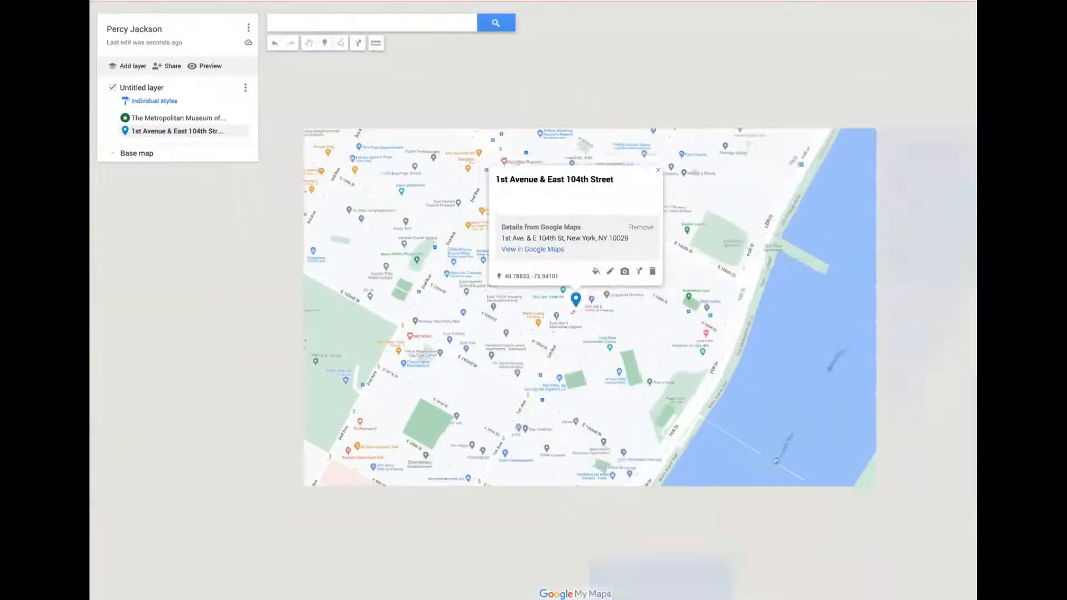
{"action": "key", "text": "minus"}
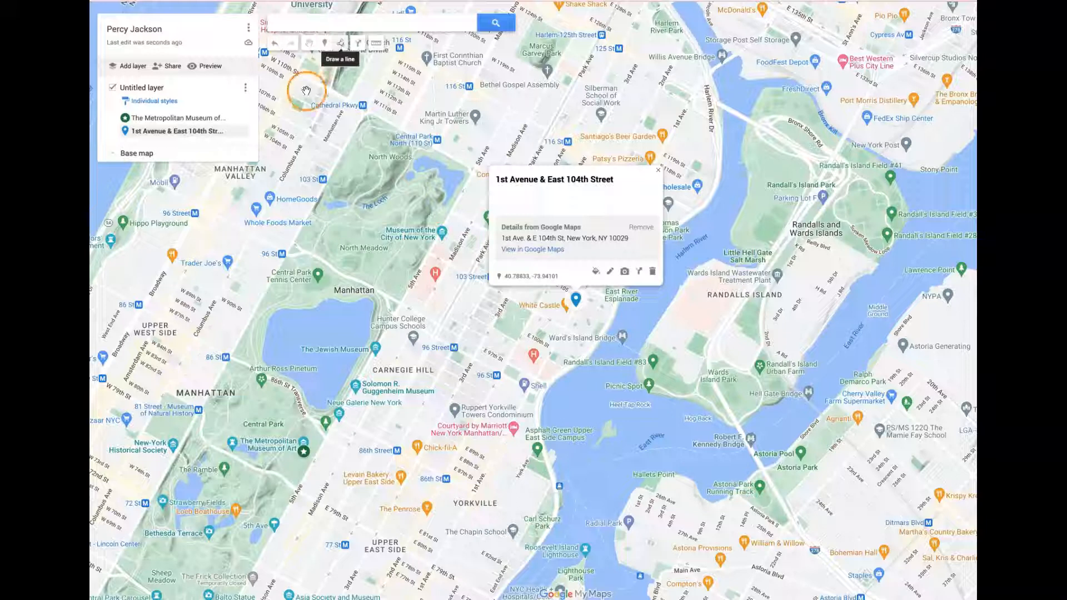
{"action": "left_click", "coordinate": [346, 45]}
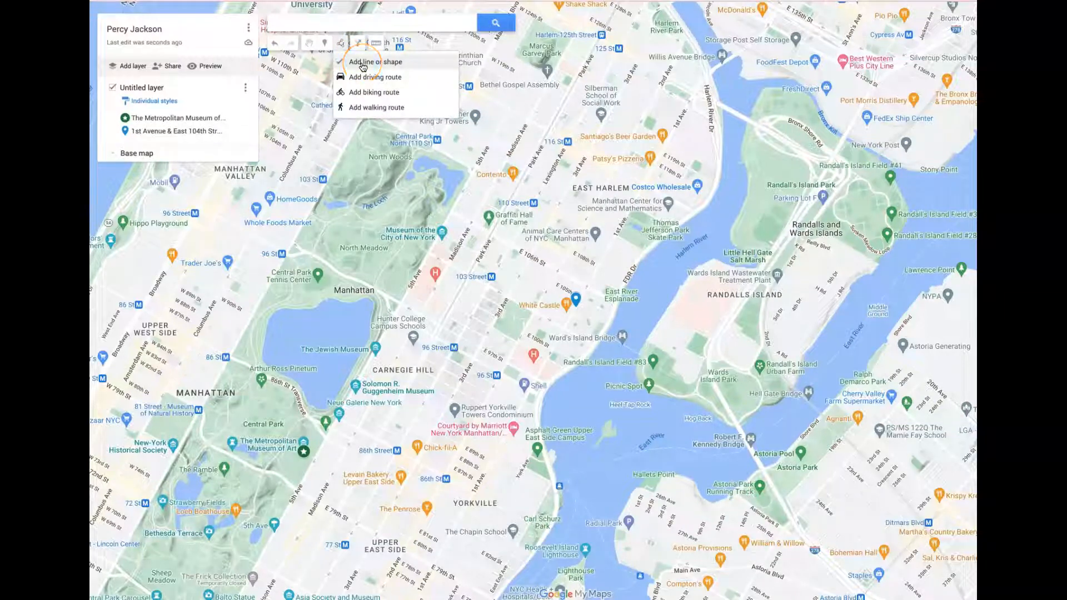
{"action": "left_click", "coordinate": [362, 63]}
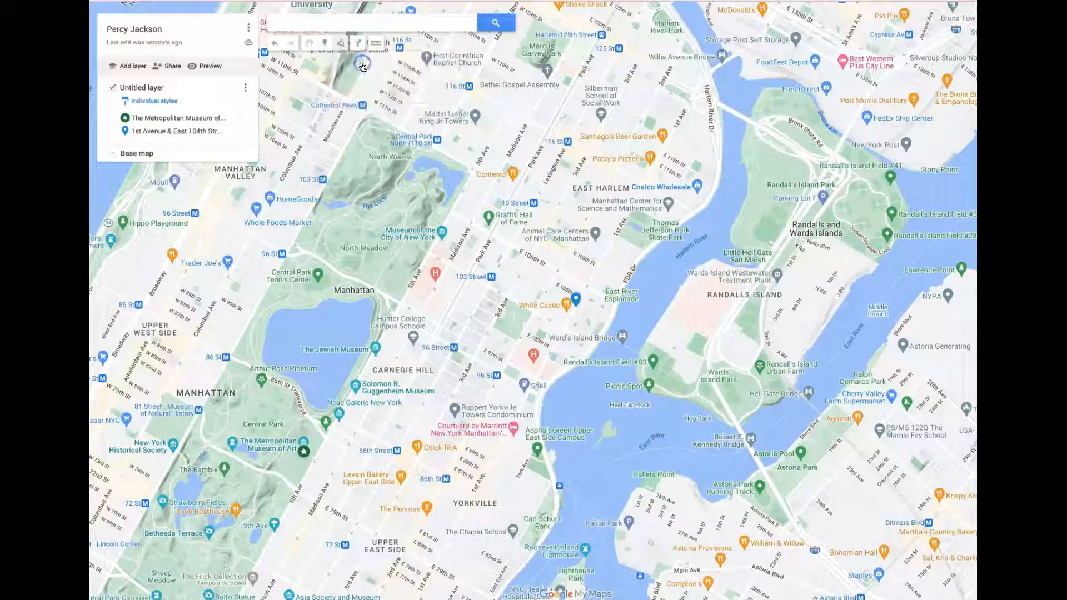
{"action": "left_click", "coordinate": [304, 452]}
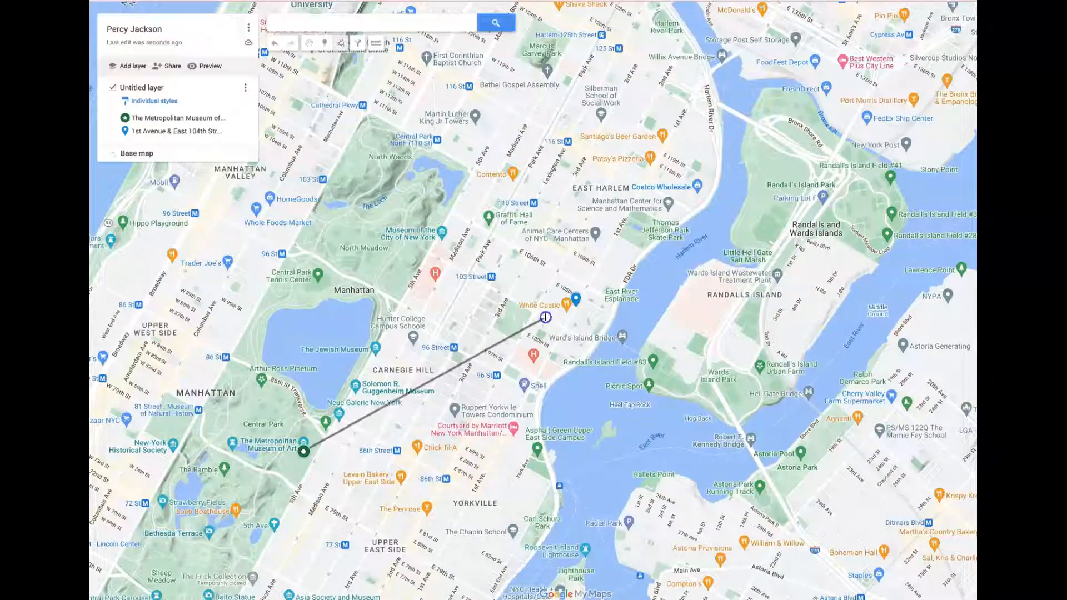
{"action": "left_click", "coordinate": [576, 300]}
{"action": "scroll", "coordinate": [576, 300], "scroll_direction": "down", "scroll_amount": 1}
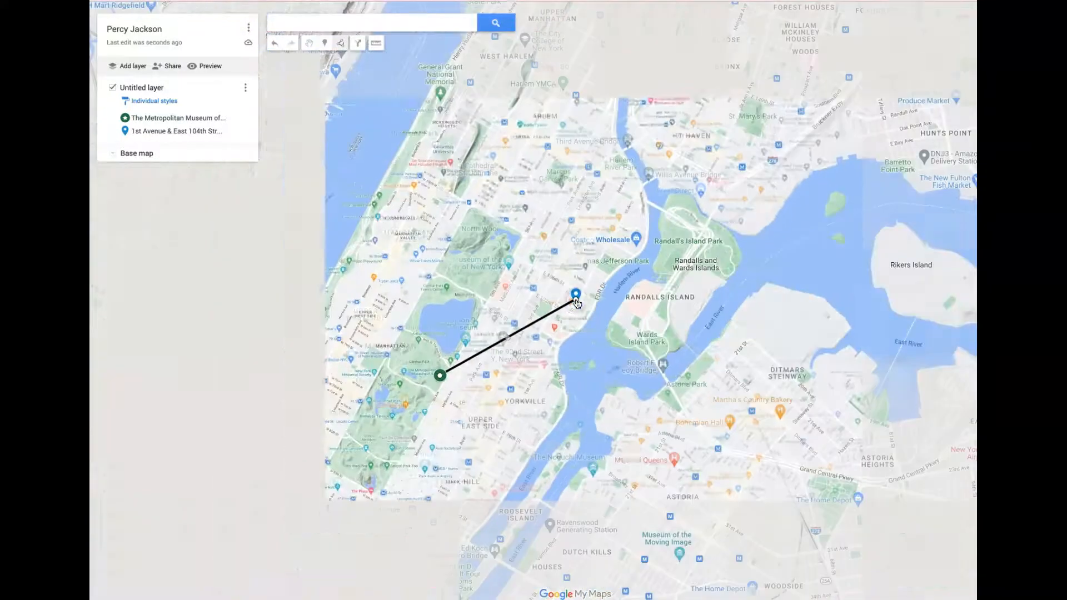
{"action": "scroll", "coordinate": [577, 296], "scroll_direction": "up", "scroll_amount": 1}
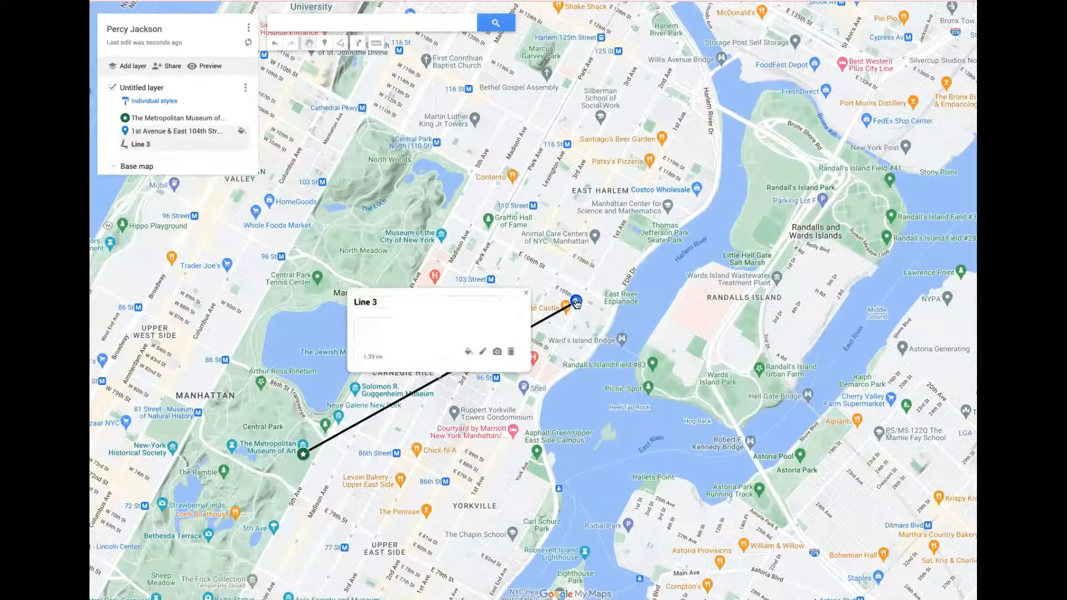
{"action": "left_click", "coordinate": [576, 300]}
{"action": "scroll", "coordinate": [576, 300], "scroll_direction": "down", "scroll_amount": 2}
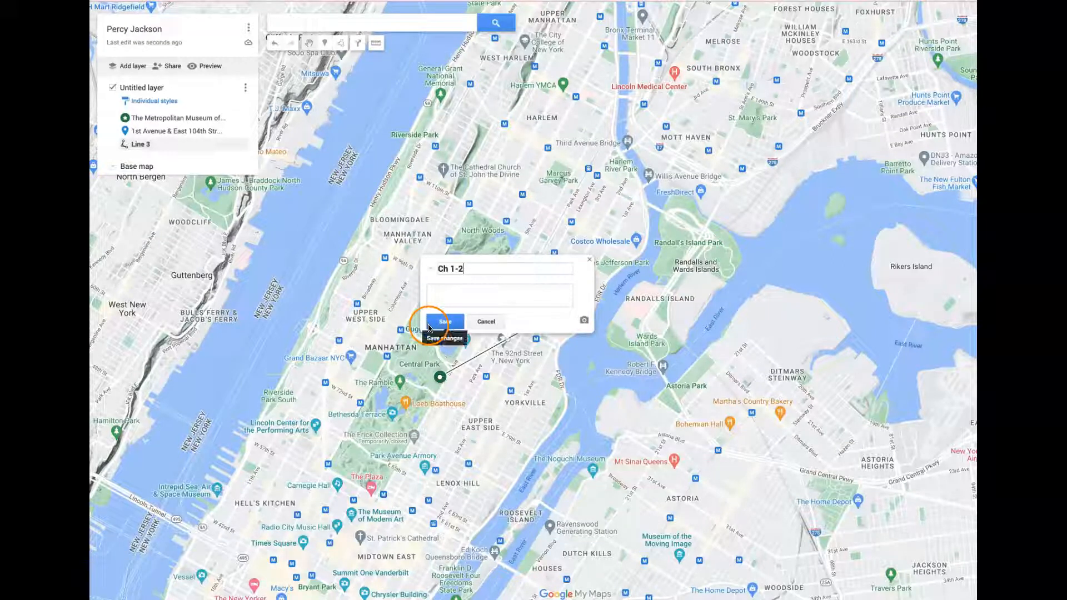
- Save the title "Ch 1-2" for the line between the museum and the intersection, and make the line thicker
{"action": "left_click", "coordinate": [445, 327]}
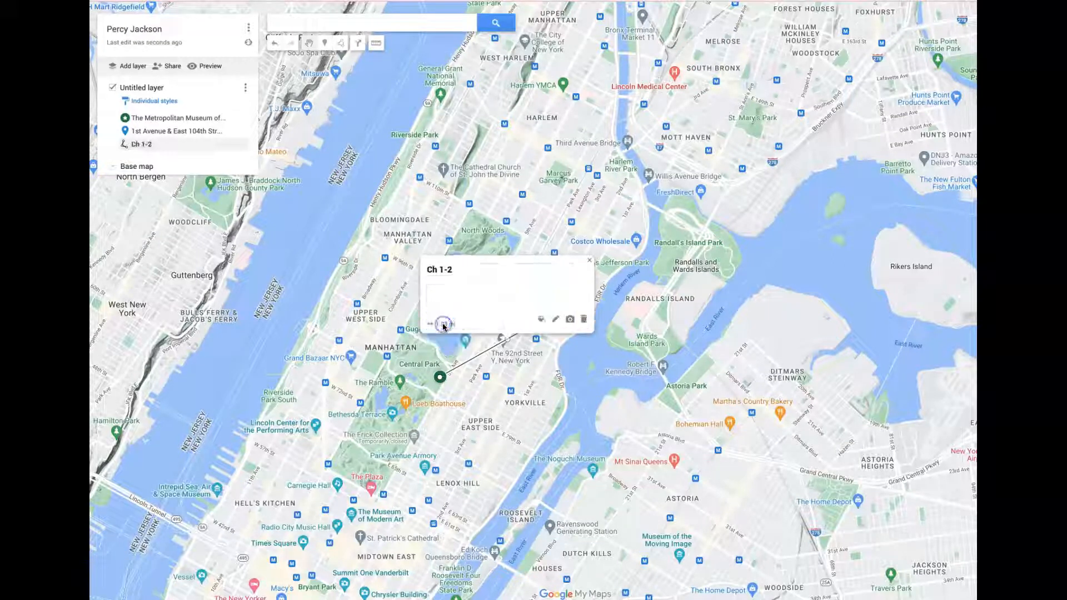
{"action": "left_click", "coordinate": [539, 321]}
{"action": "mouse_move", "coordinate": [562, 365]}
{"action": "left_mouse_down"}
{"action": "mouse_move", "coordinate": [612, 365]}
{"action": "mouse_move", "coordinate": [580, 367]}
{"action": "left_mouse_up"}
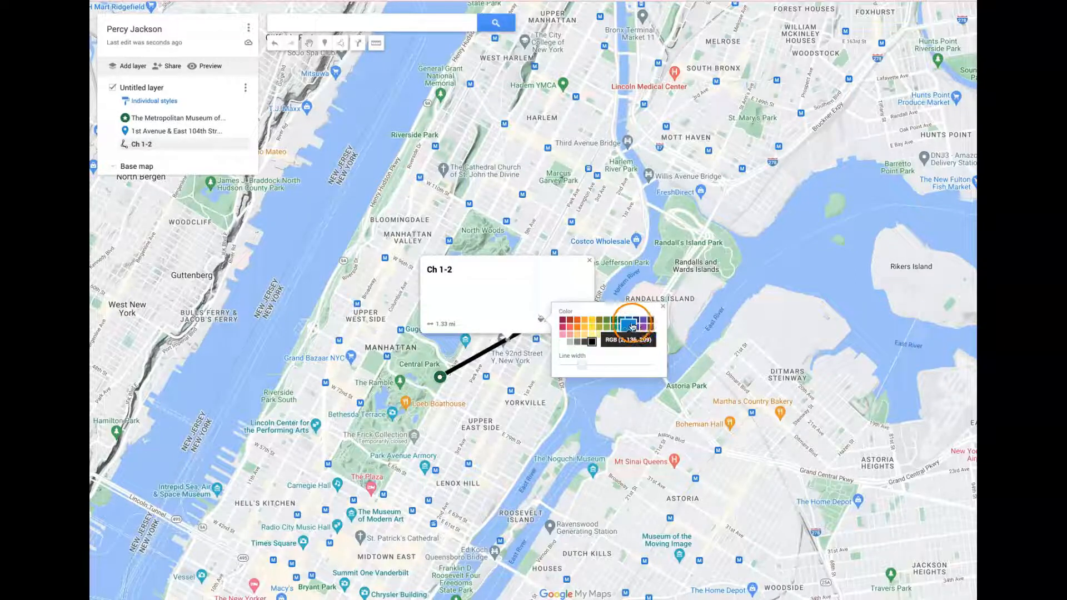
{"action": "left_click", "coordinate": [664, 310]}
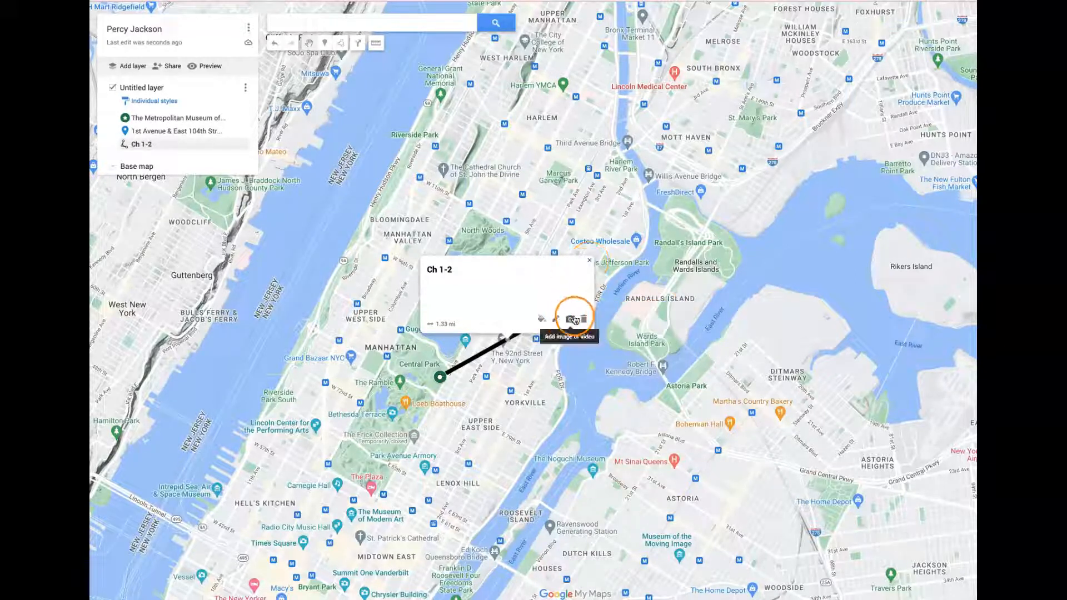
{"action": "left_click", "coordinate": [589, 262]}
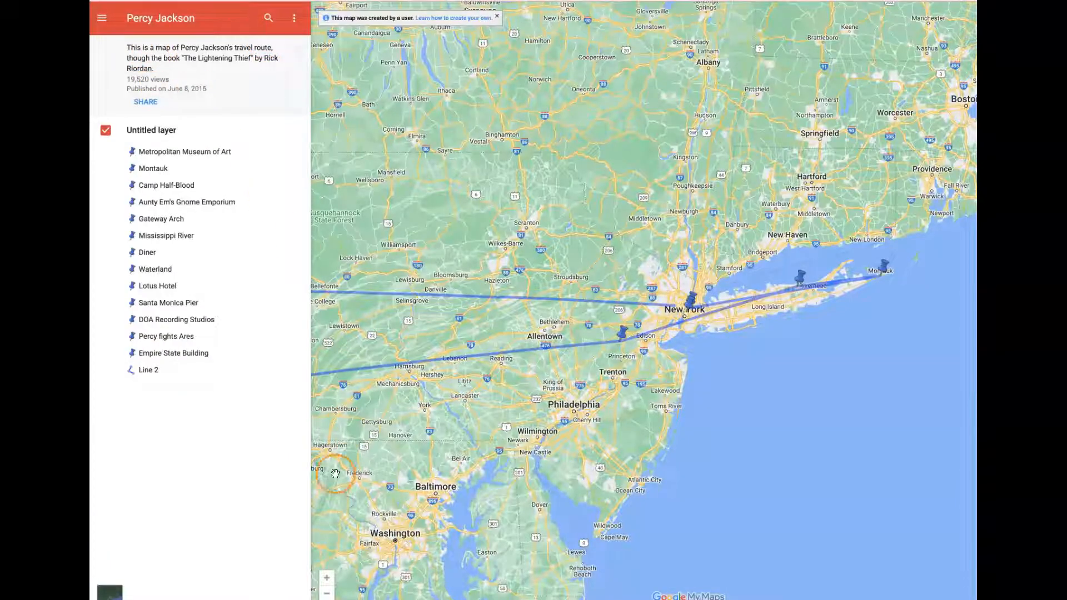
- Examine the wider travel route and its place markers on the published Percy Jackson example map
{"action": "left_click", "coordinate": [327, 594]}
{"action": "left_click", "coordinate": [328, 596]}
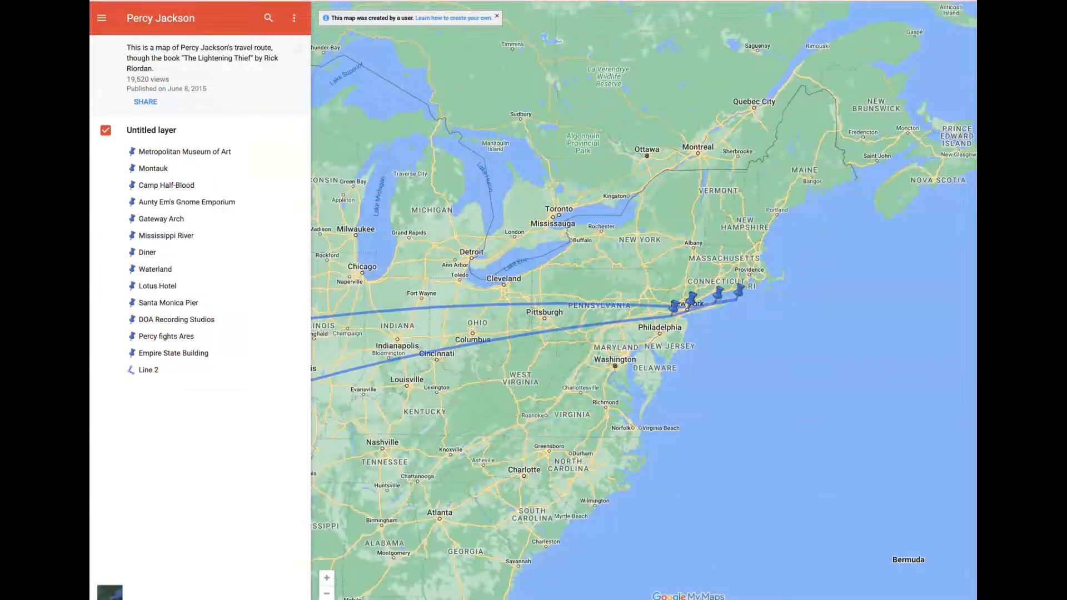
{"action": "left_click", "coordinate": [327, 593]}
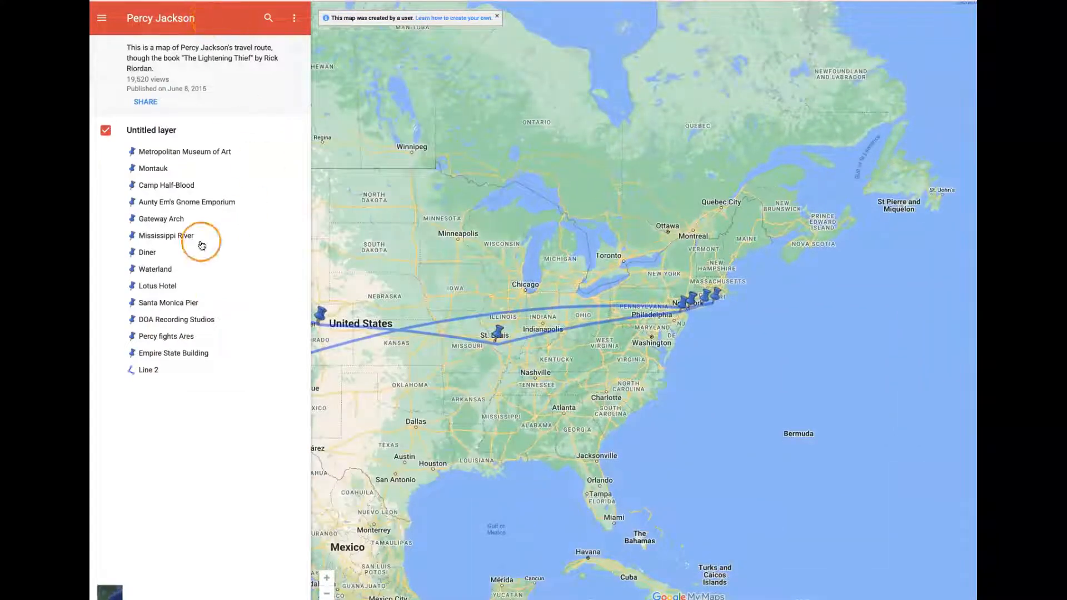